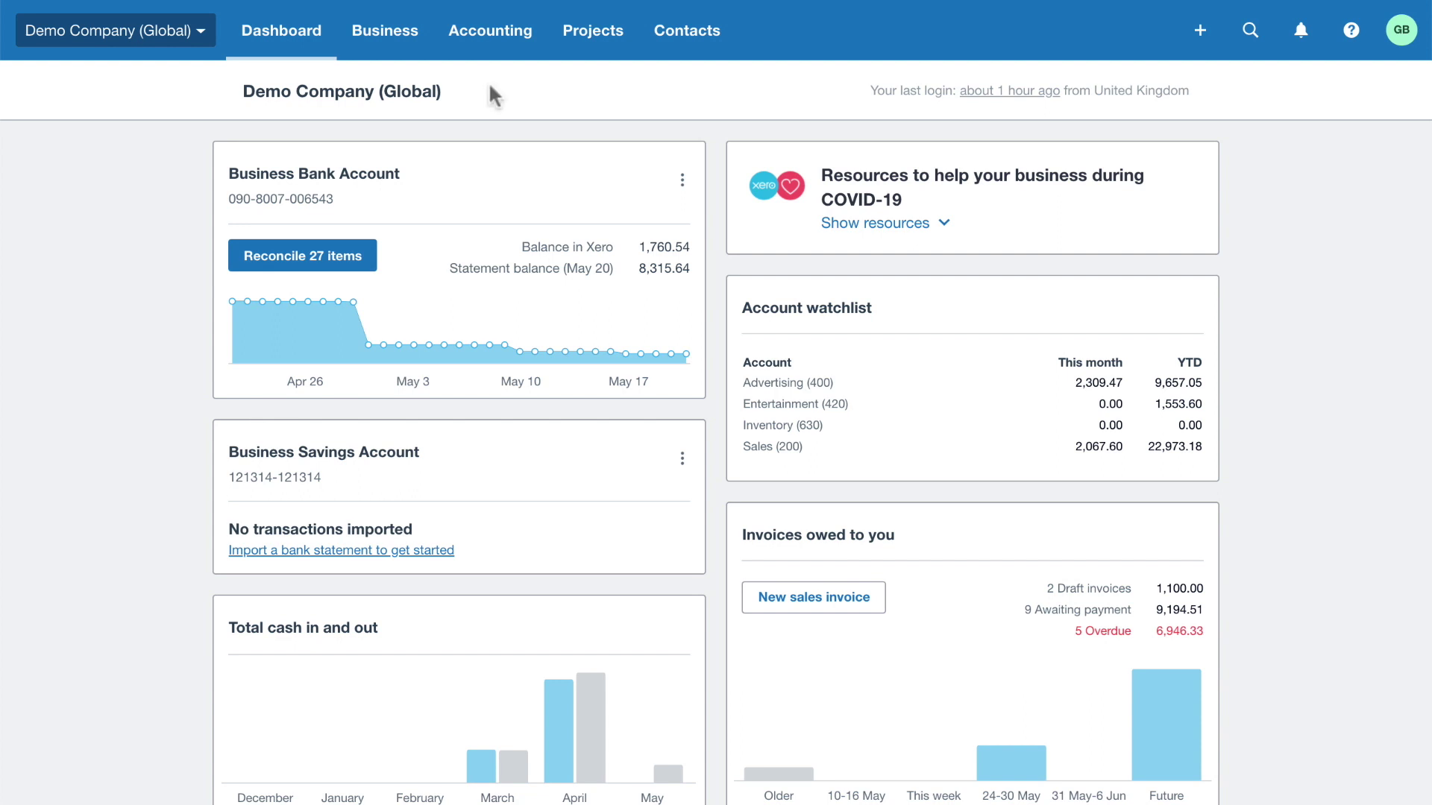
- Open the Business Snapshot report from the Accounting Reports menu
{"action": "left_click", "coordinate": [387, 39]}
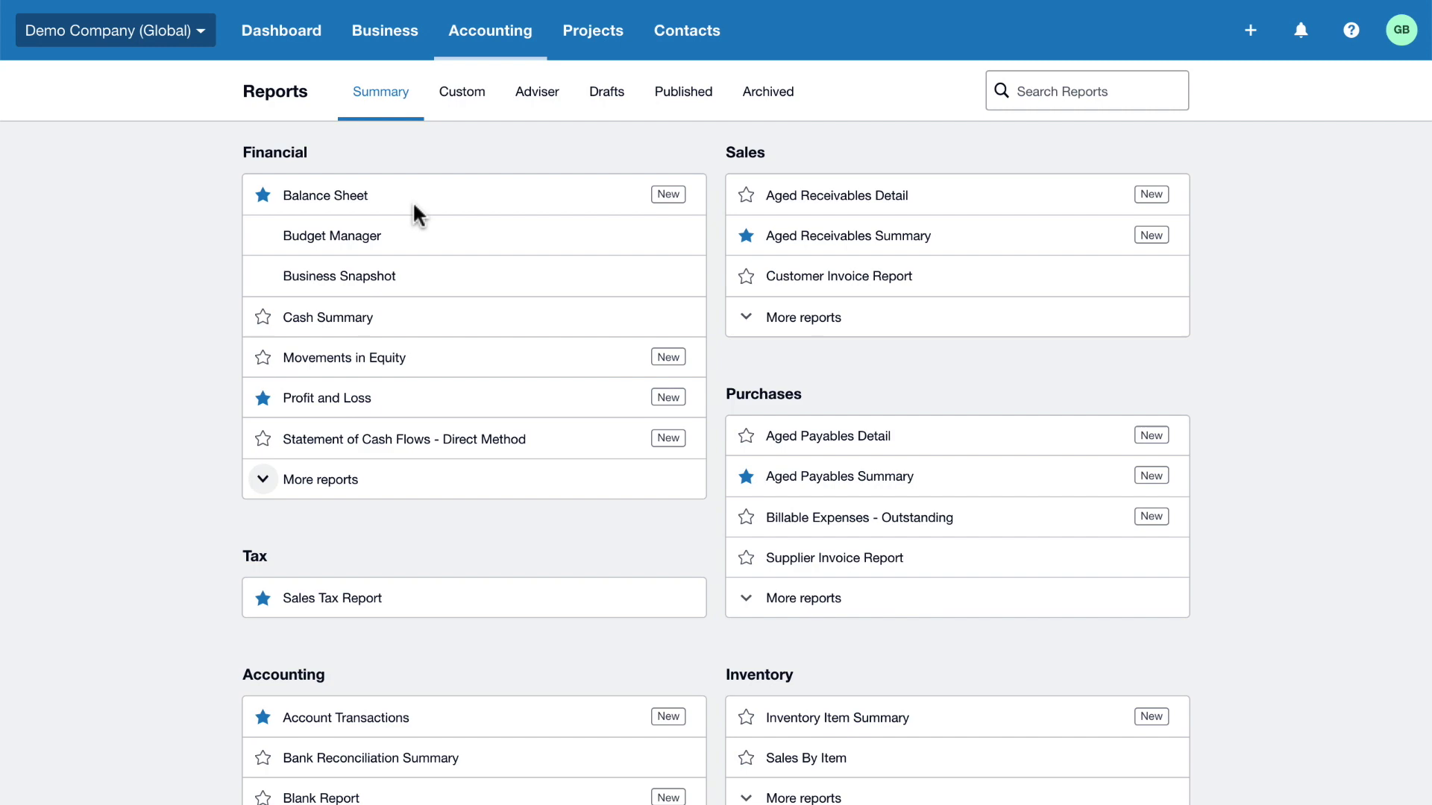
{"action": "left_click", "coordinate": [382, 291]}
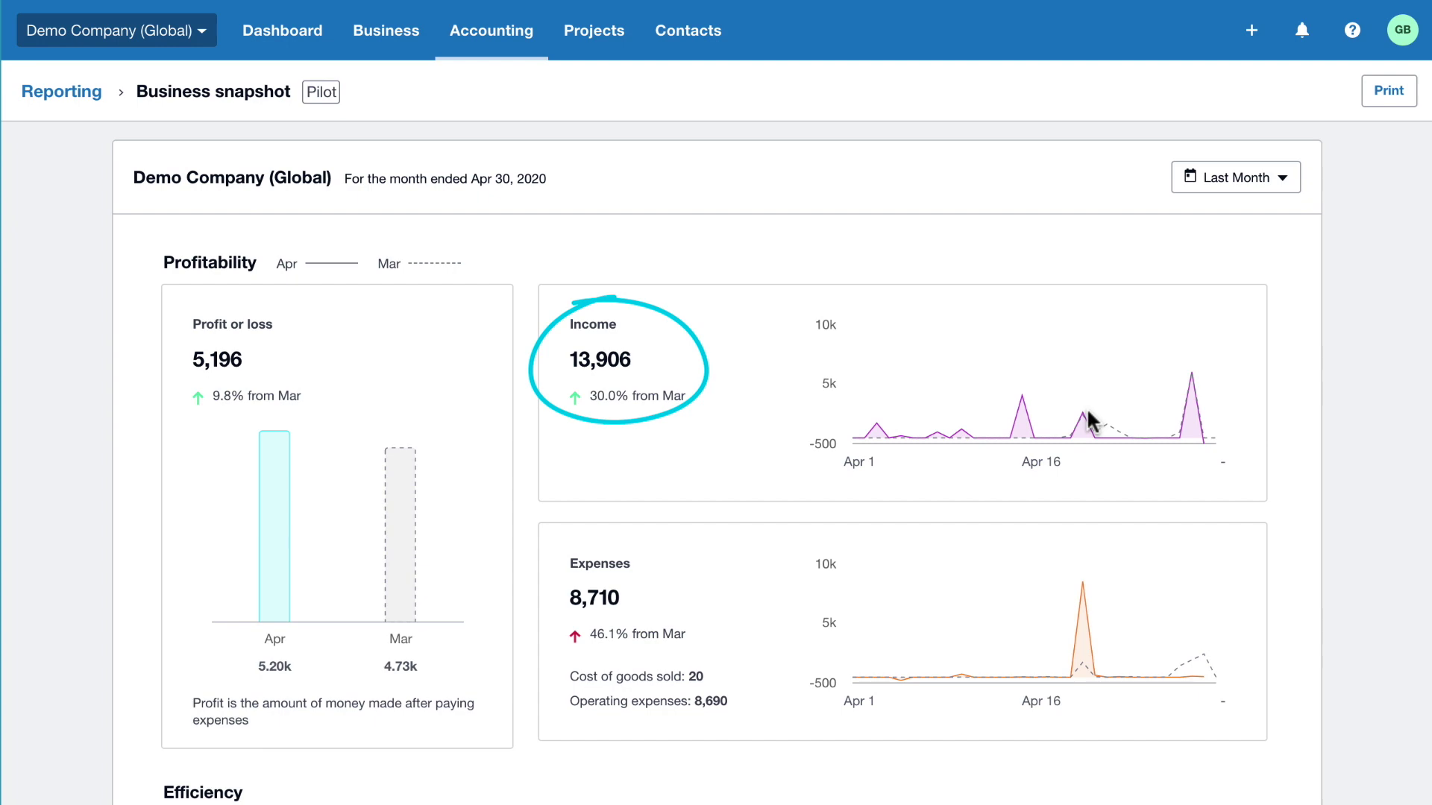
{"action": "scroll", "coordinate": [1091, 422], "scroll_direction": "down", "scroll_amount": 5}
{"action": "scroll", "coordinate": [1091, 422], "scroll_direction": "down", "scroll_amount": 5}
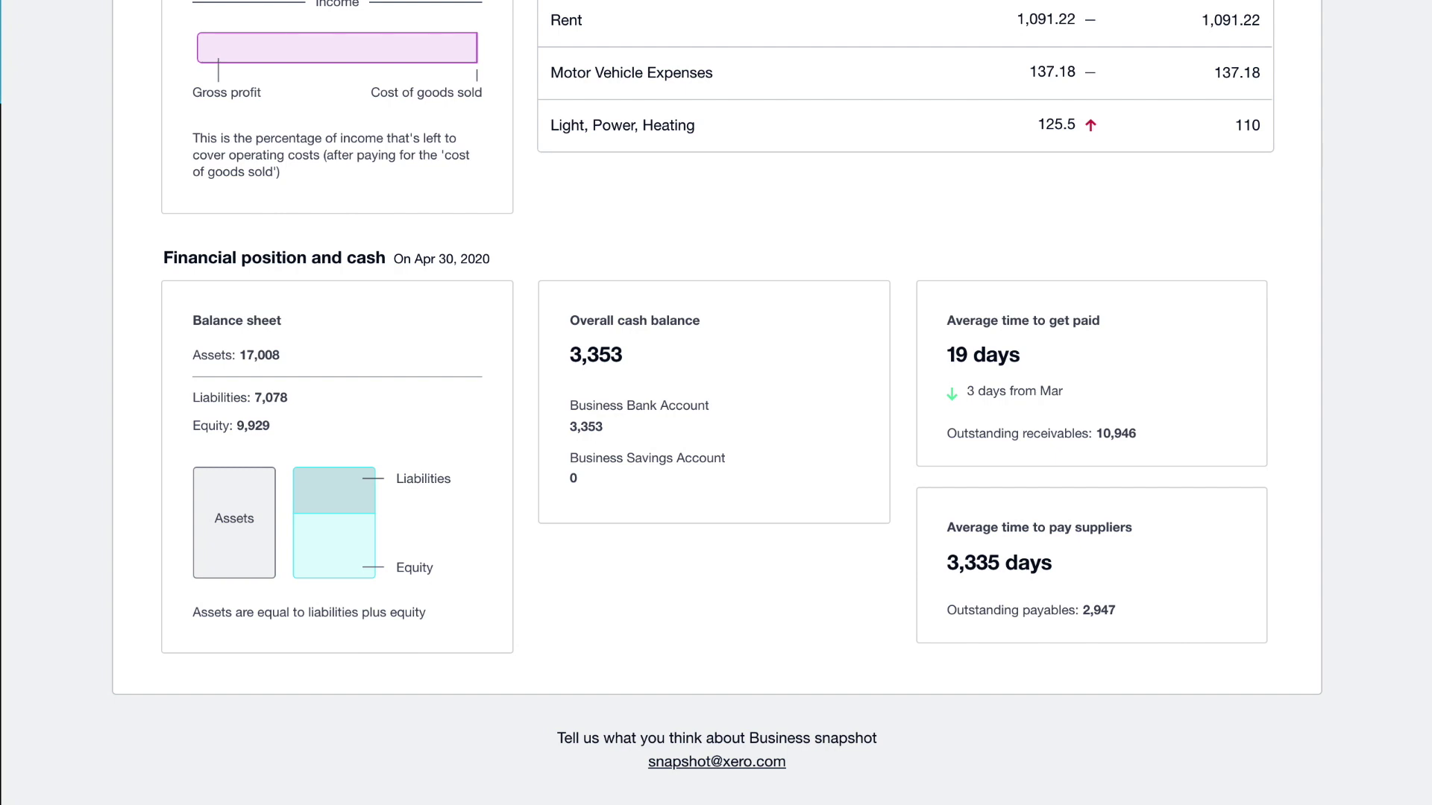
{"action": "scroll", "coordinate": [717, 404], "scroll_direction": "up", "scroll_amount": 3}
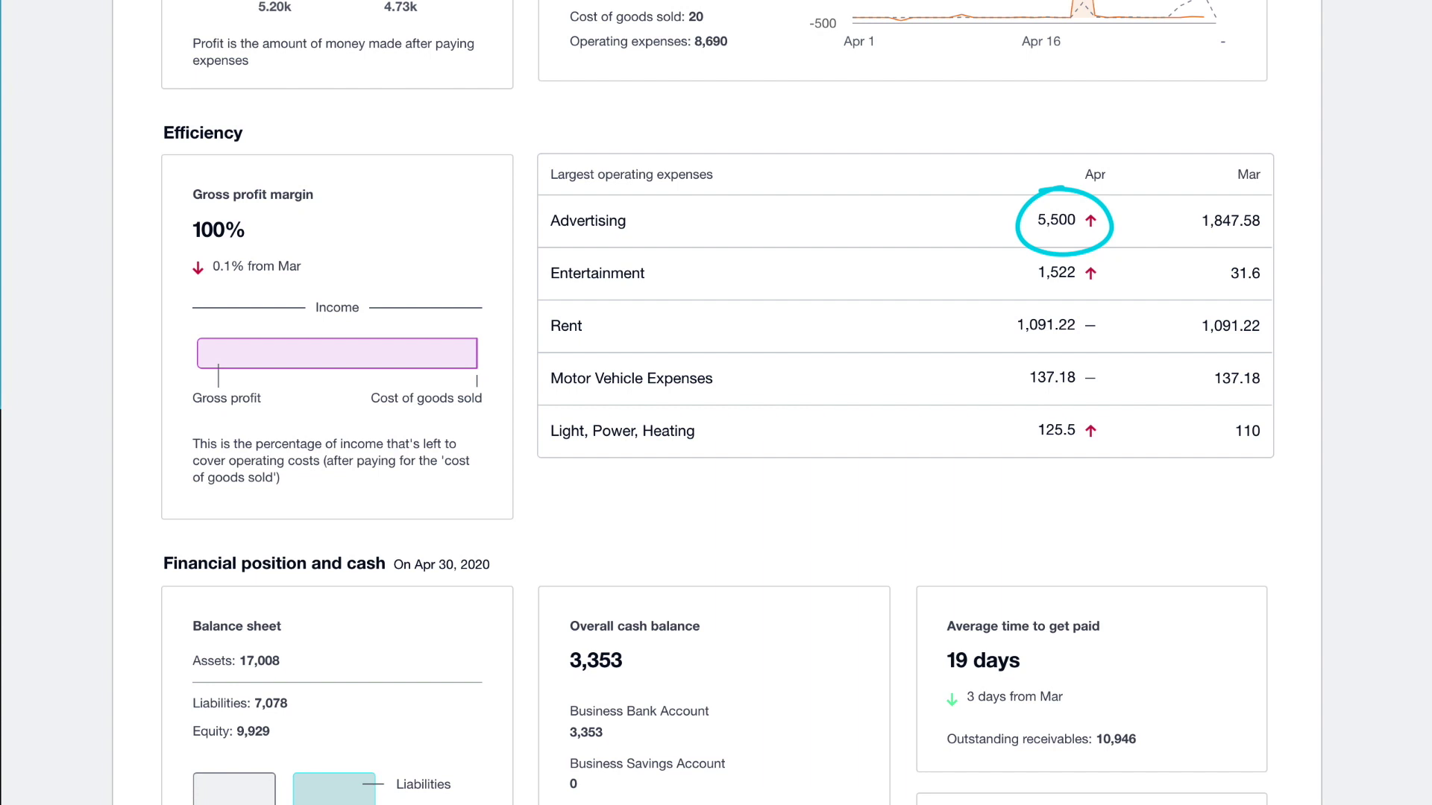
{"action": "scroll", "coordinate": [716, 404], "scroll_direction": "up", "scroll_amount": 10}
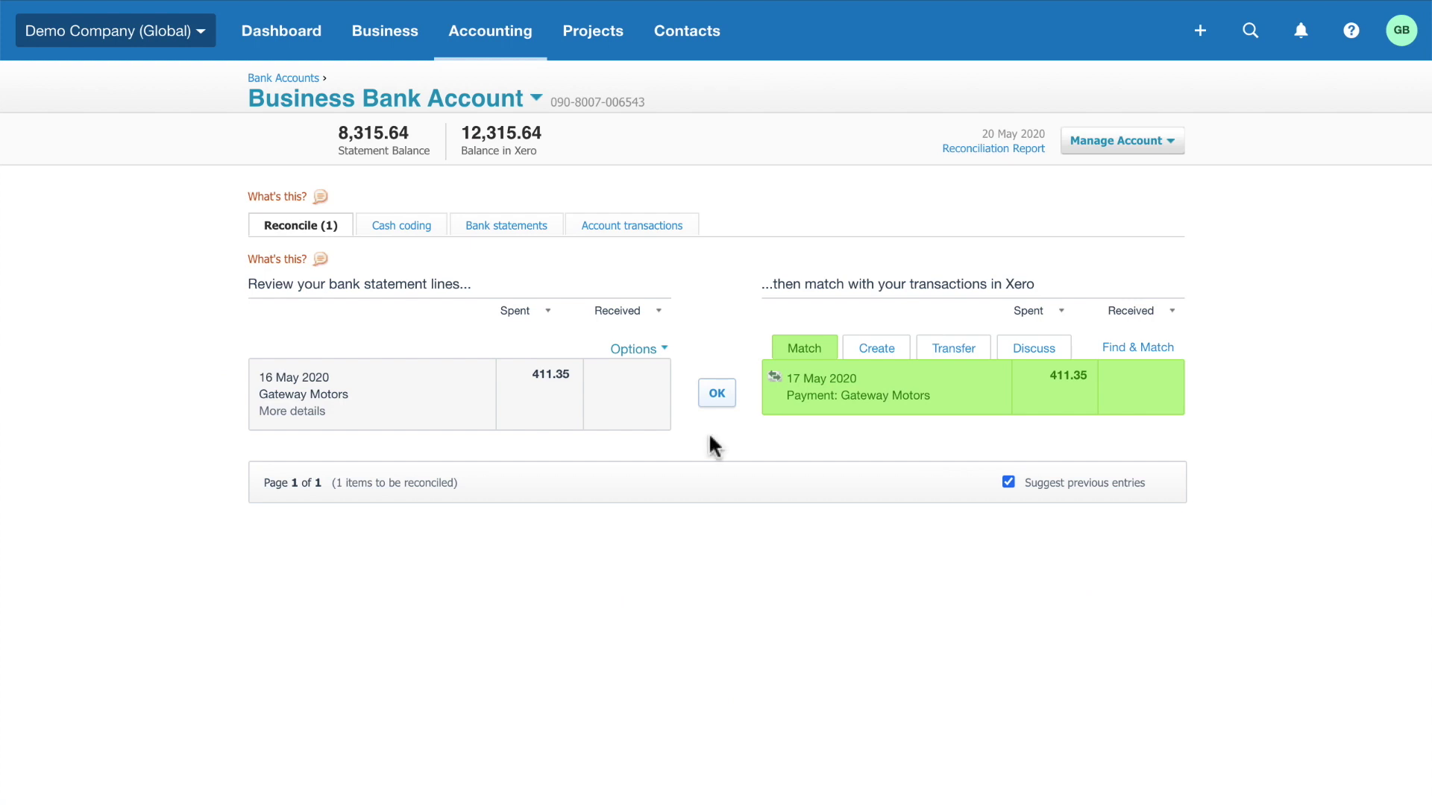
- Accept the suggested payment match for the Gateway Motors statement line
{"action": "left_click", "coordinate": [717, 393]}
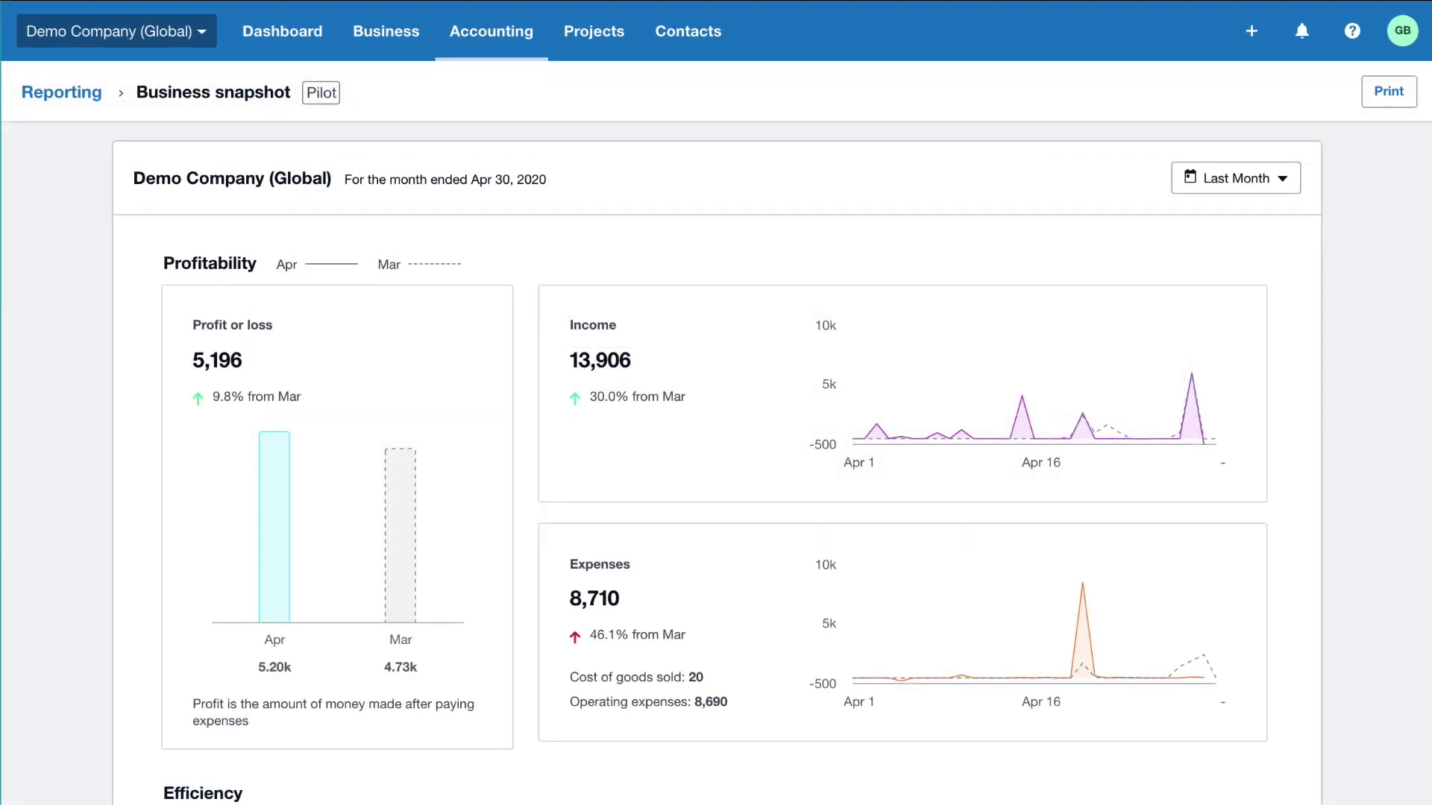
- Show the April 2020 Business snapshot in its printable layout
{"action": "left_click", "coordinate": [1388, 93]}
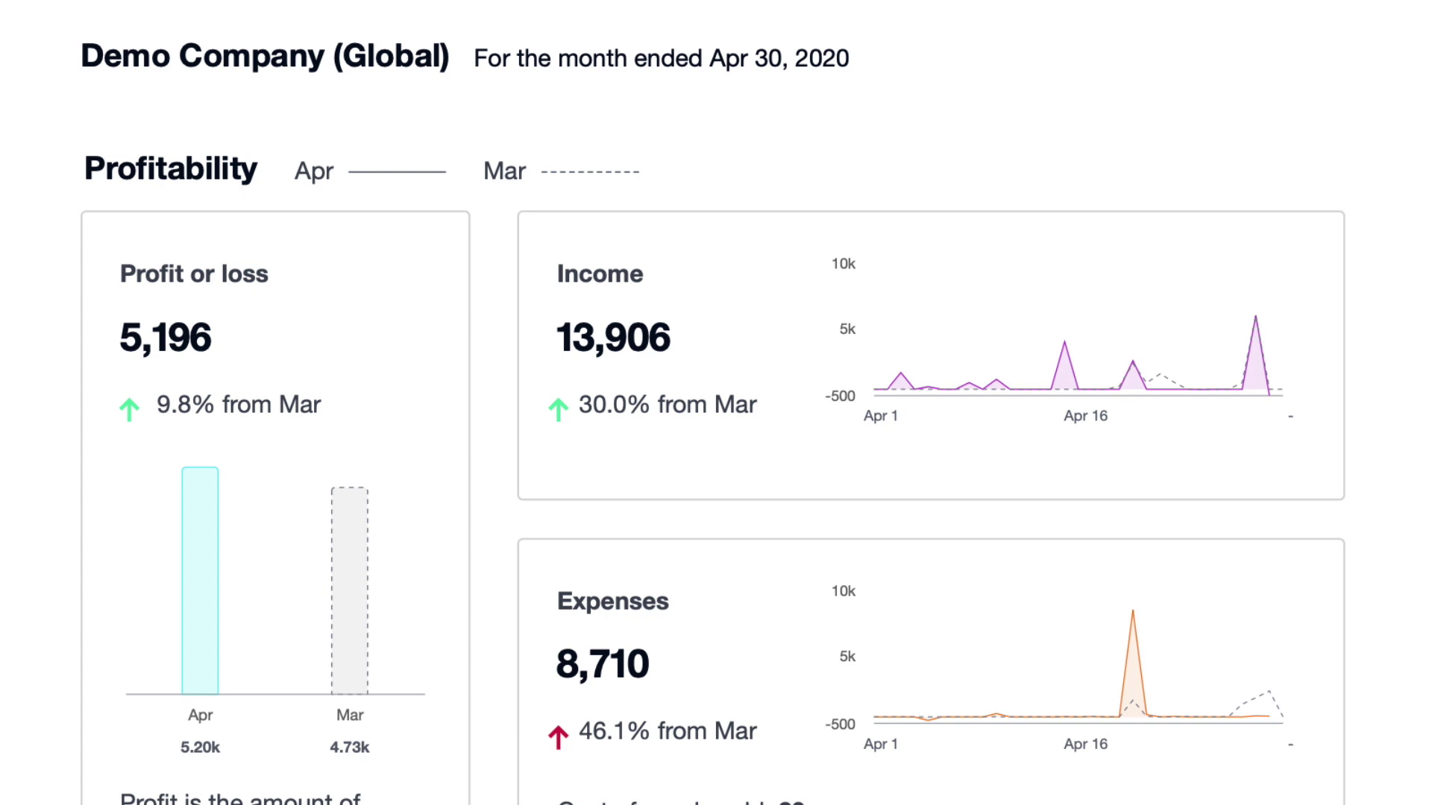